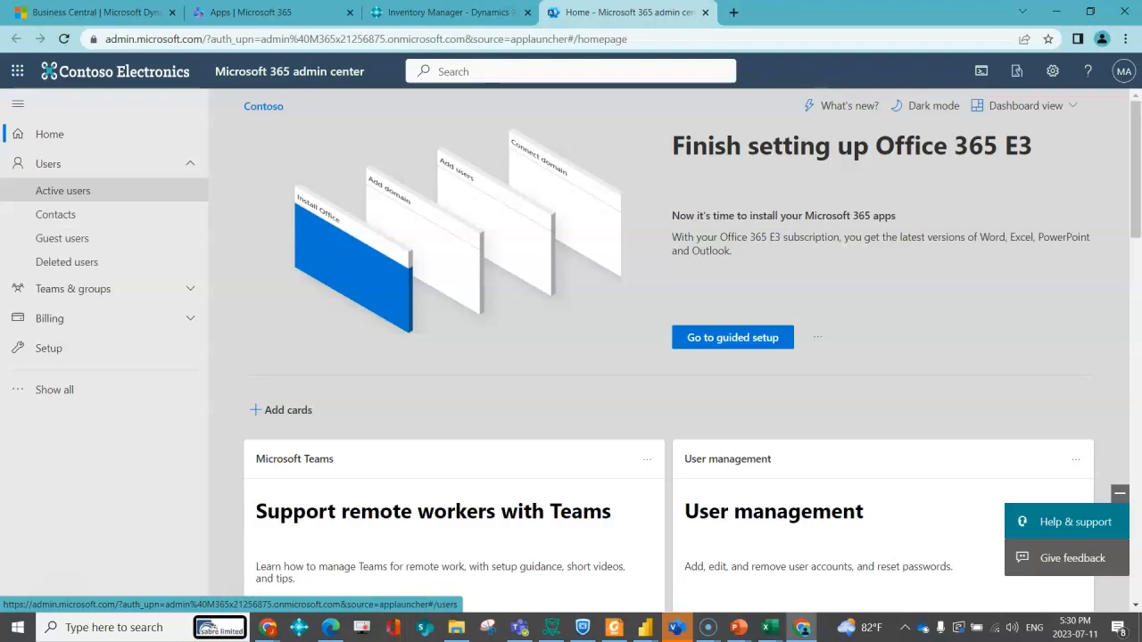
- Assign the Dynamics 365 Business Central for IWs license to the sixth user in the active users list and save the change
left_click(63, 190)
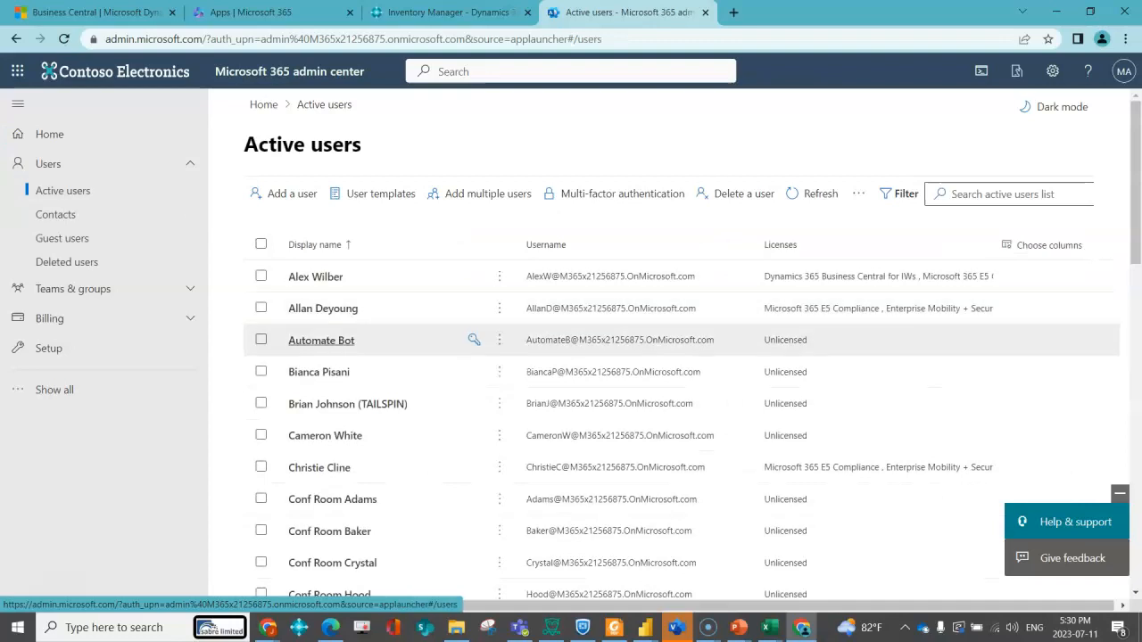
left_click(325, 435)
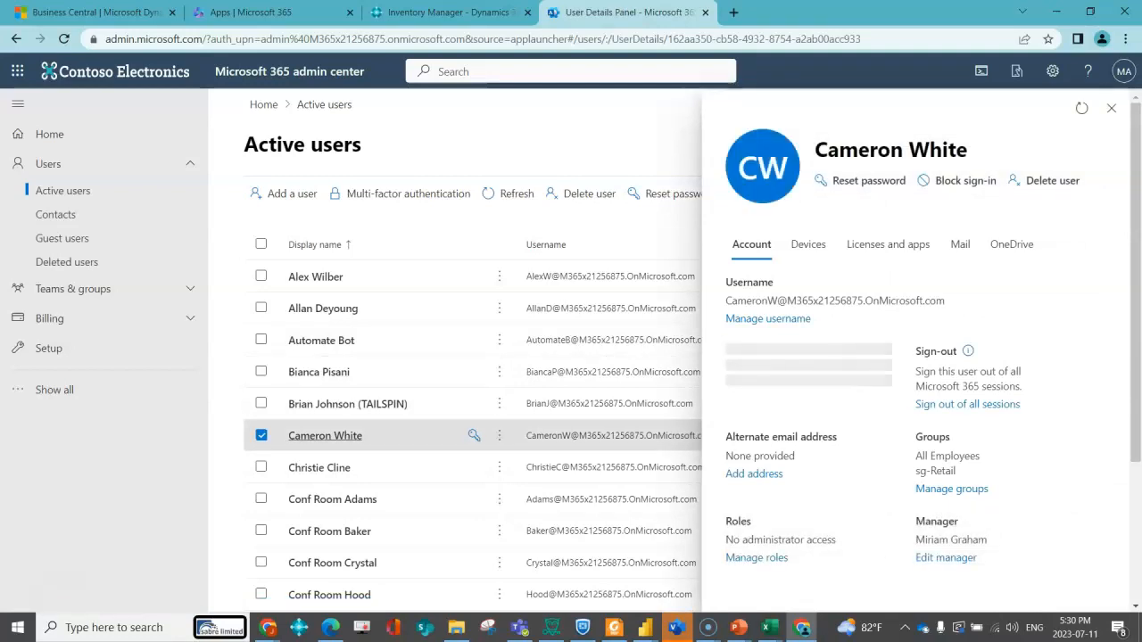
left_click(888, 245)
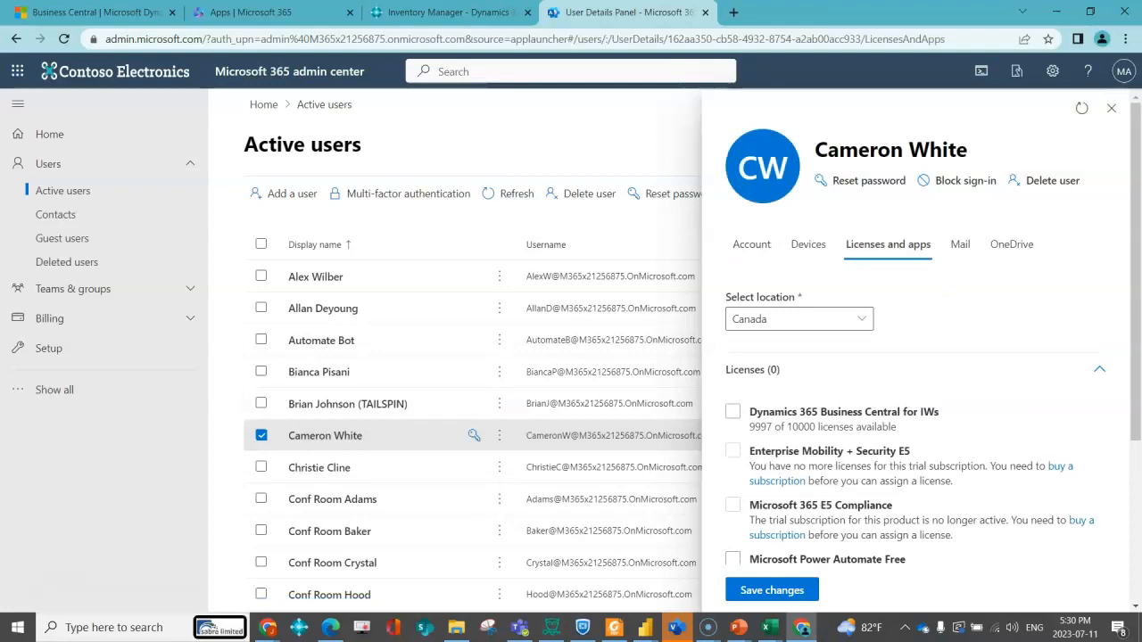
scroll(918, 401, "down", 1)
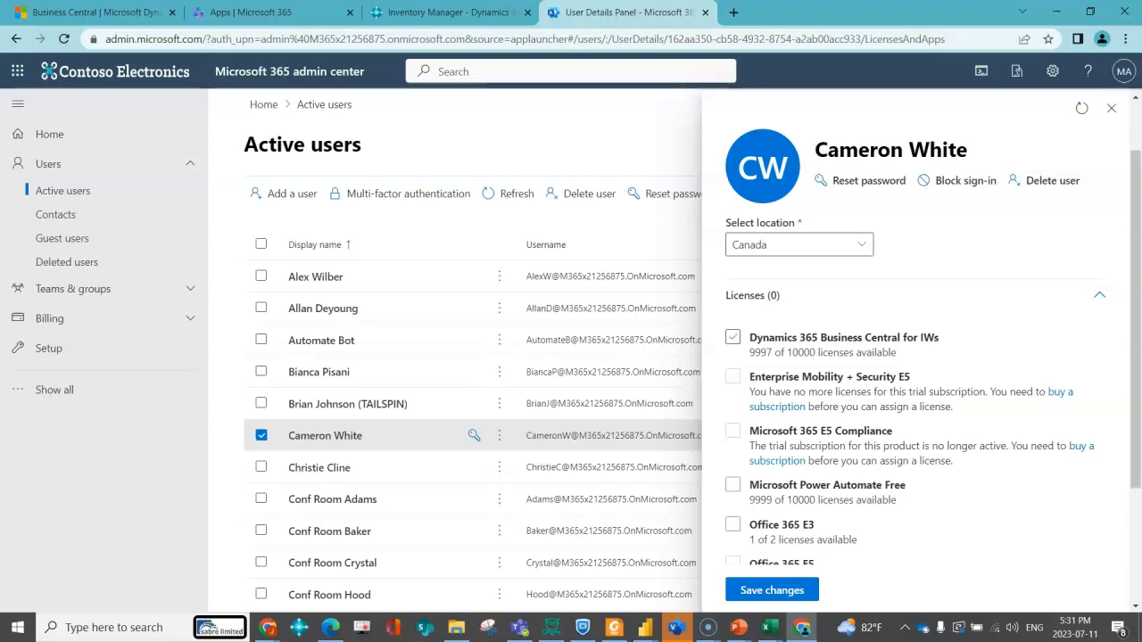
left_click(733, 337)
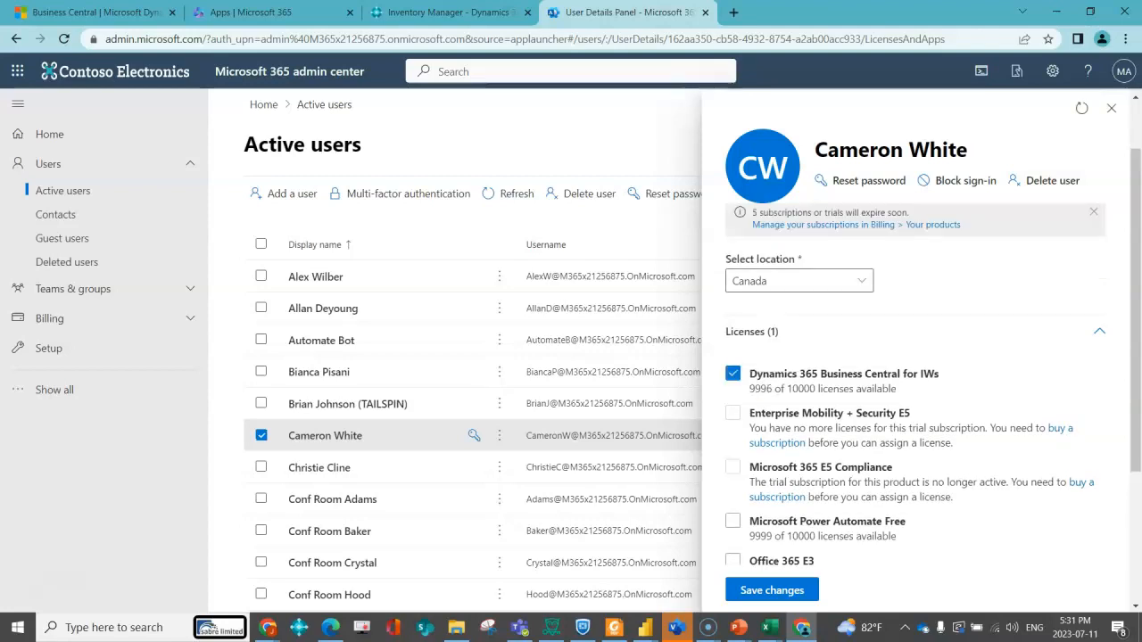
left_click(771, 589)
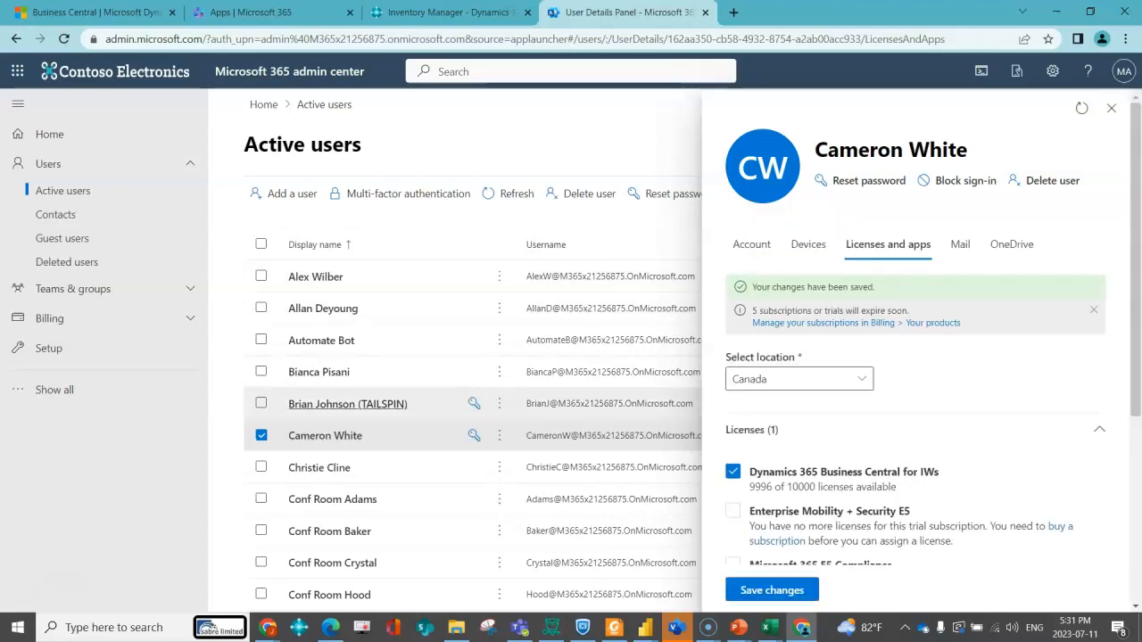
left_click(1111, 108)
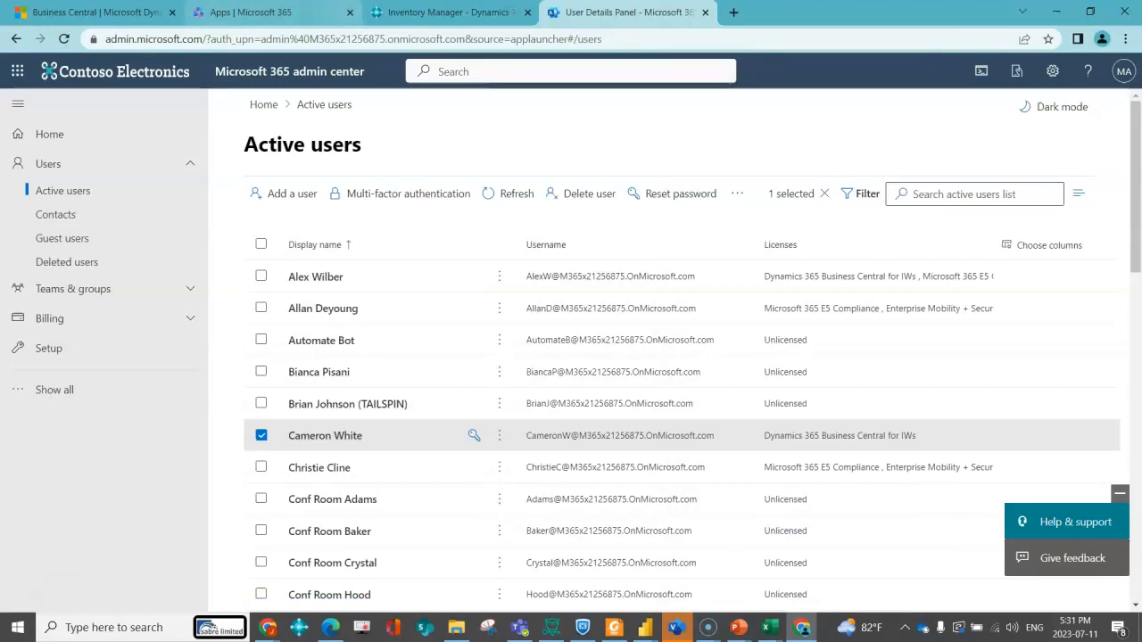
- Switch to Dynamics 365 Business Central, search for "users" and open the Users administration page
left_click(450, 12)
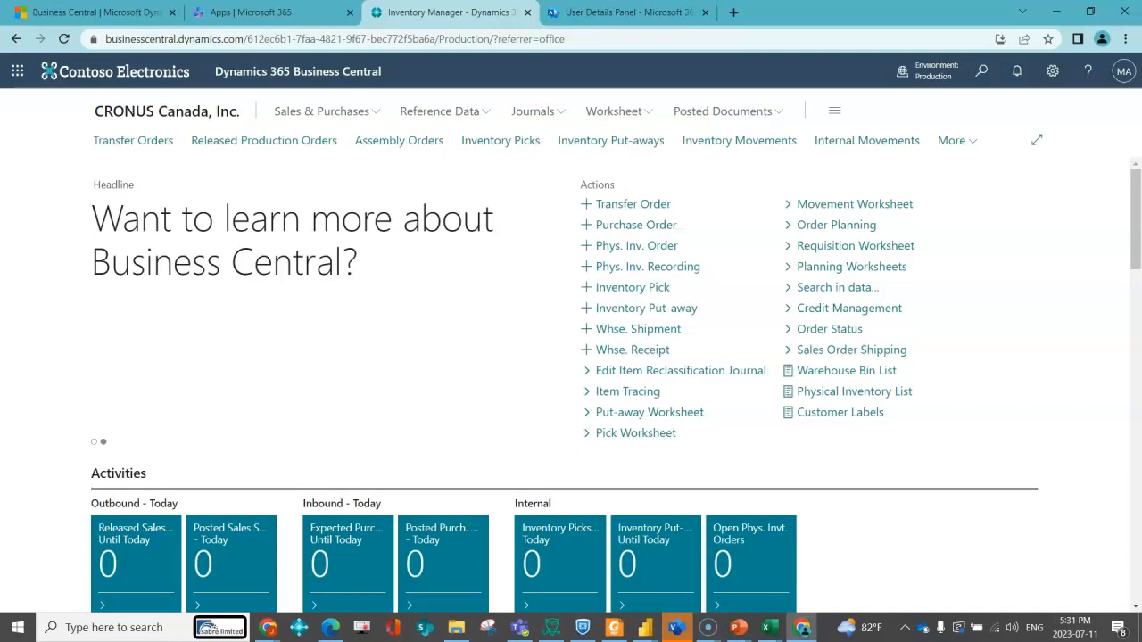
left_click(982, 72)
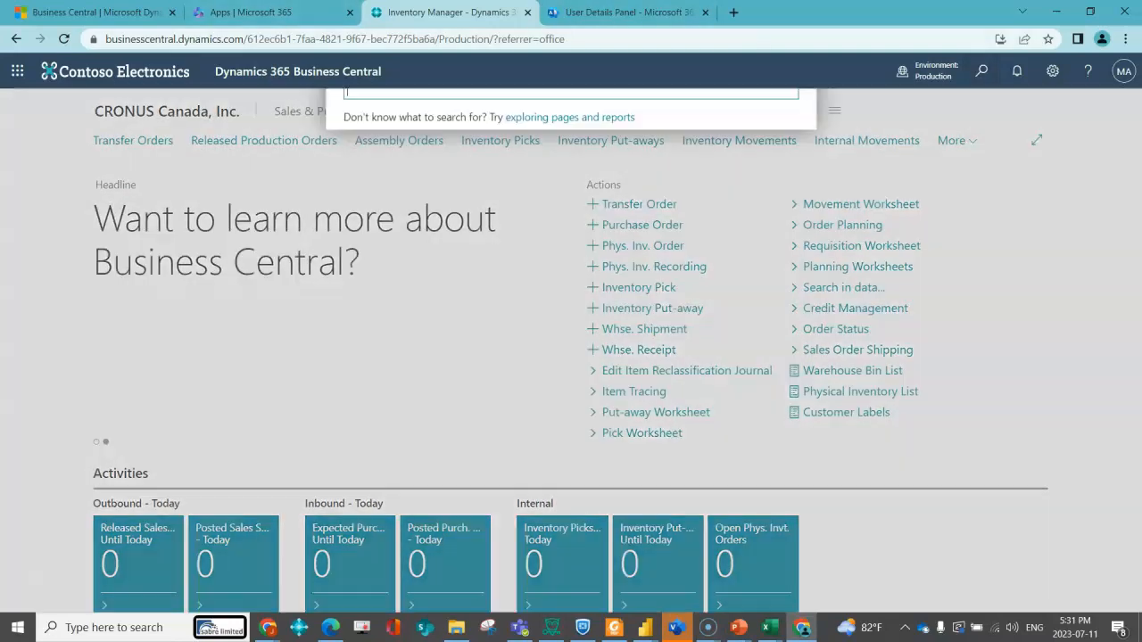
left_click(981, 71)
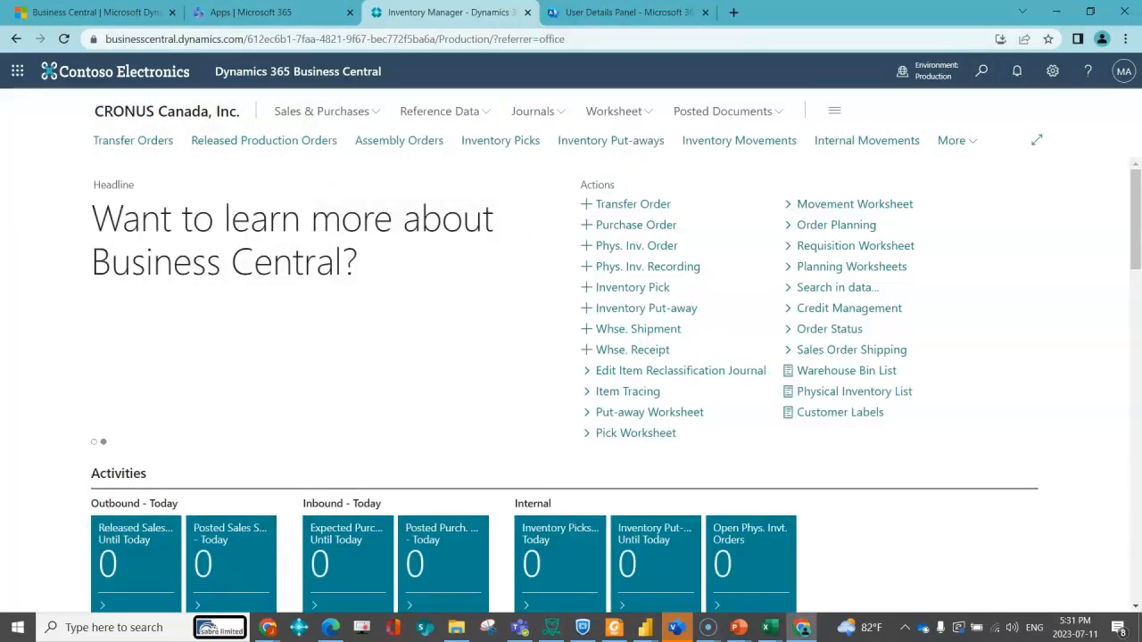
left_click(982, 71)
type("users")
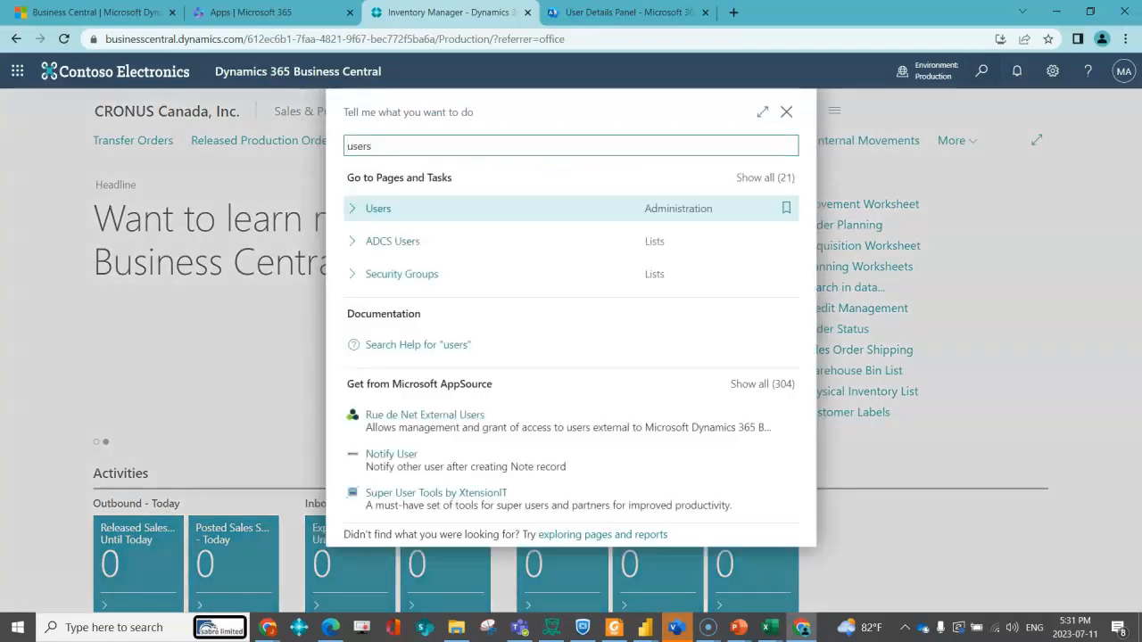
key("Return")
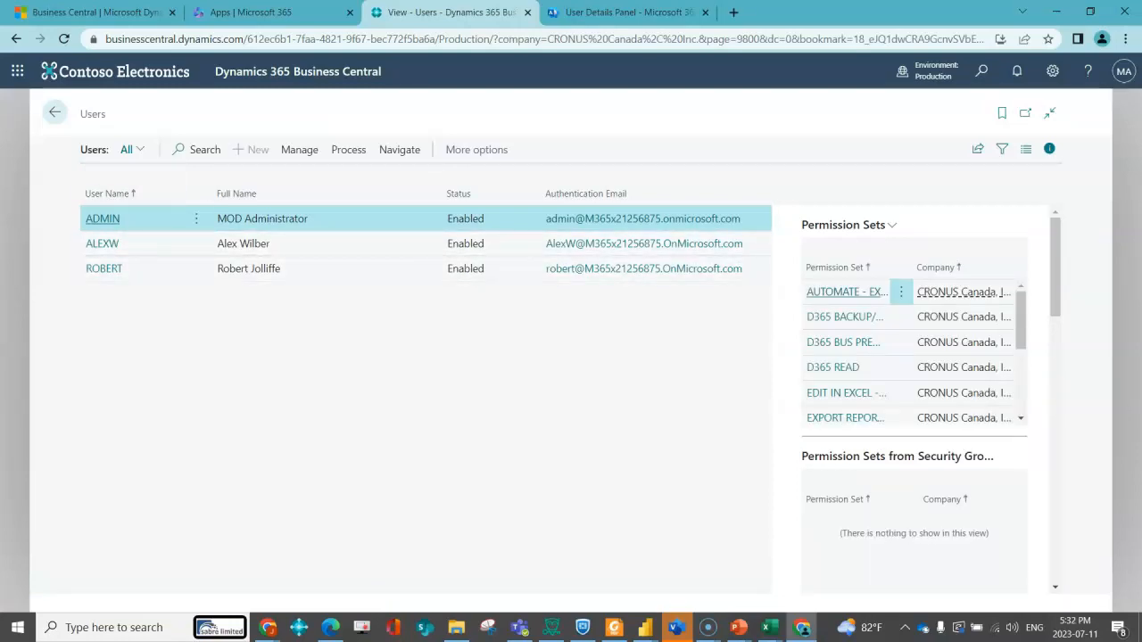
- Update the users from Microsoft 365, applying all available updates, and close the guide
left_click(348, 150)
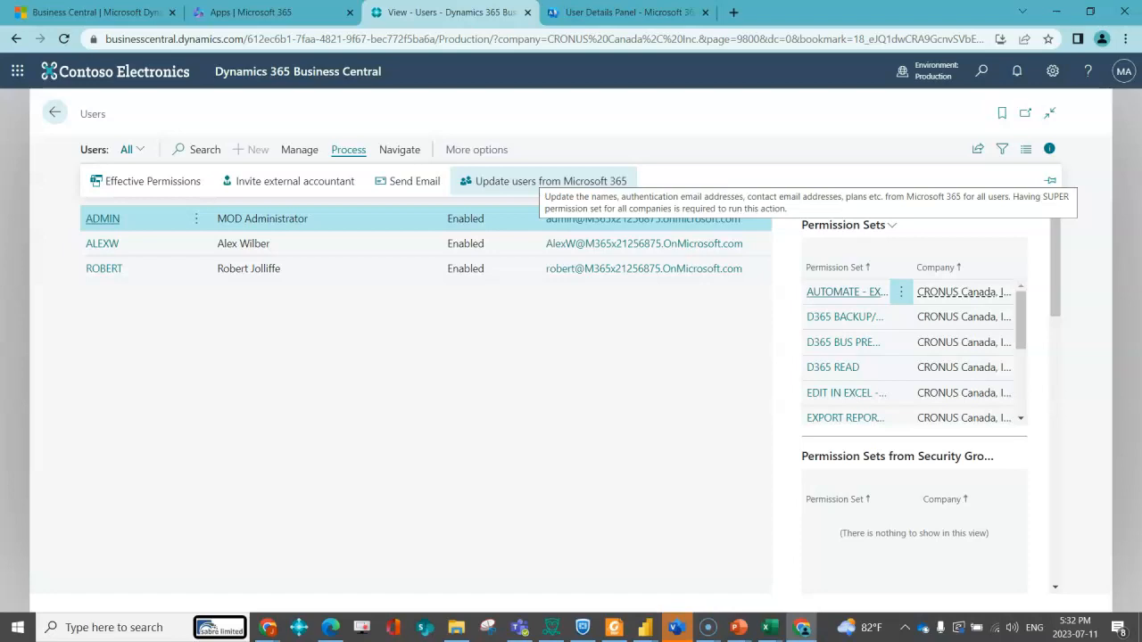
left_click(545, 181)
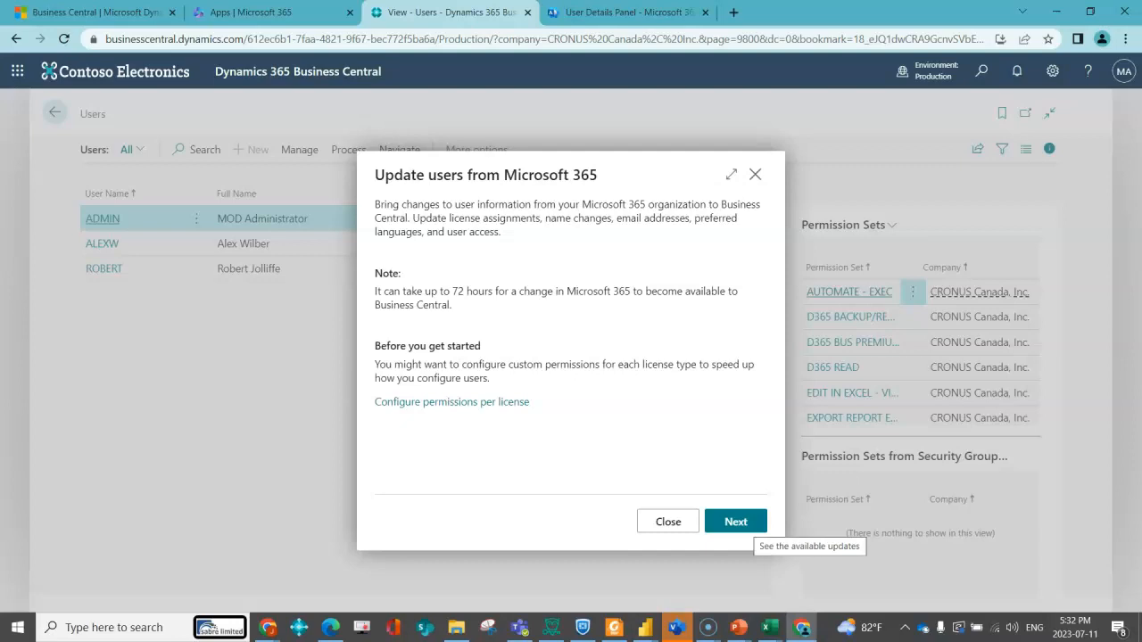
left_click(735, 522)
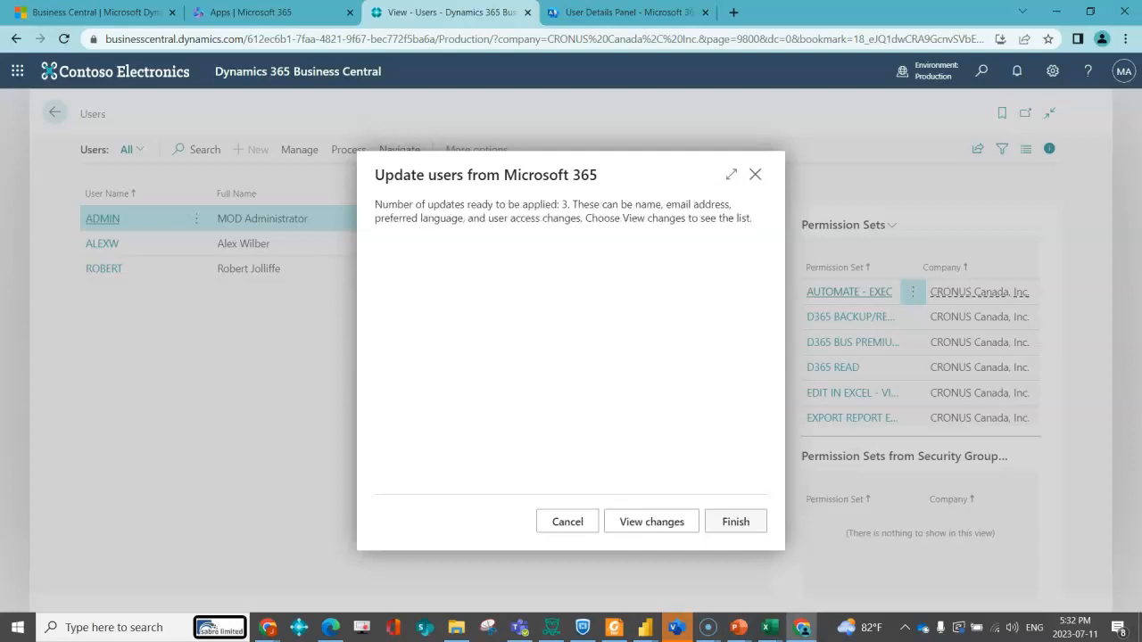
left_click(735, 522)
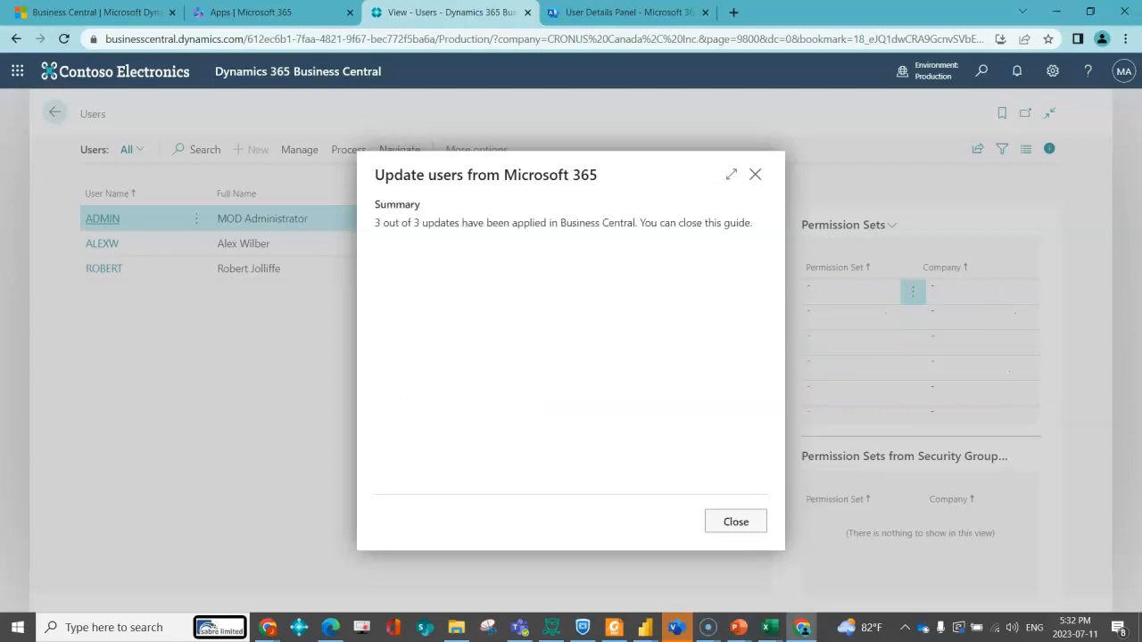
left_click(735, 521)
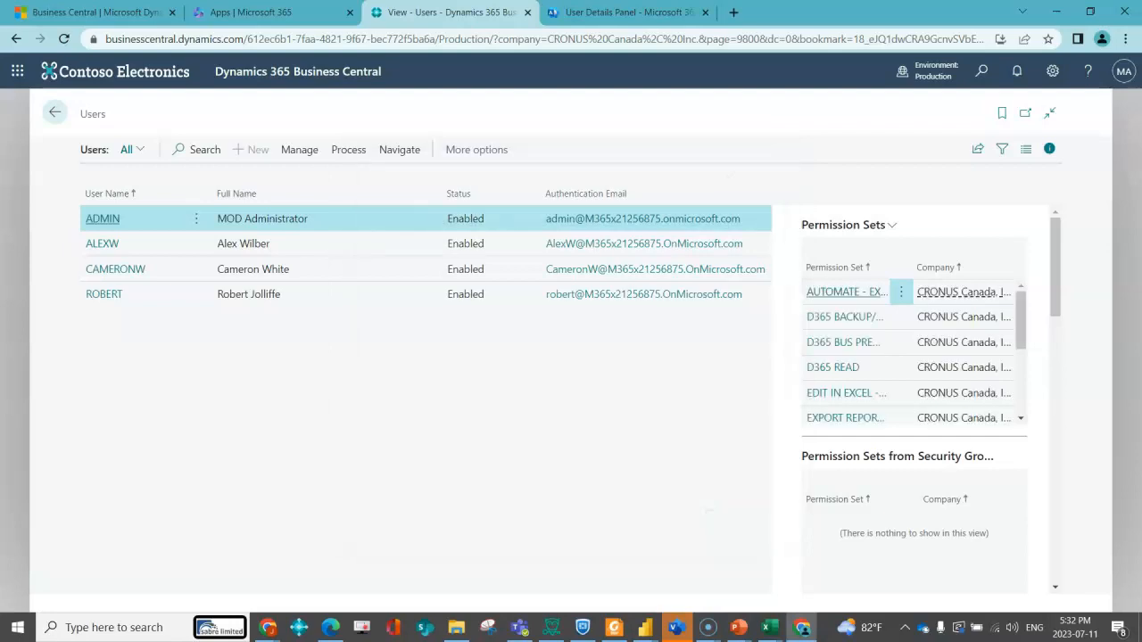
- Open the newly imported user's card and examine the authentication email, contact email and available status options
left_click(253, 270)
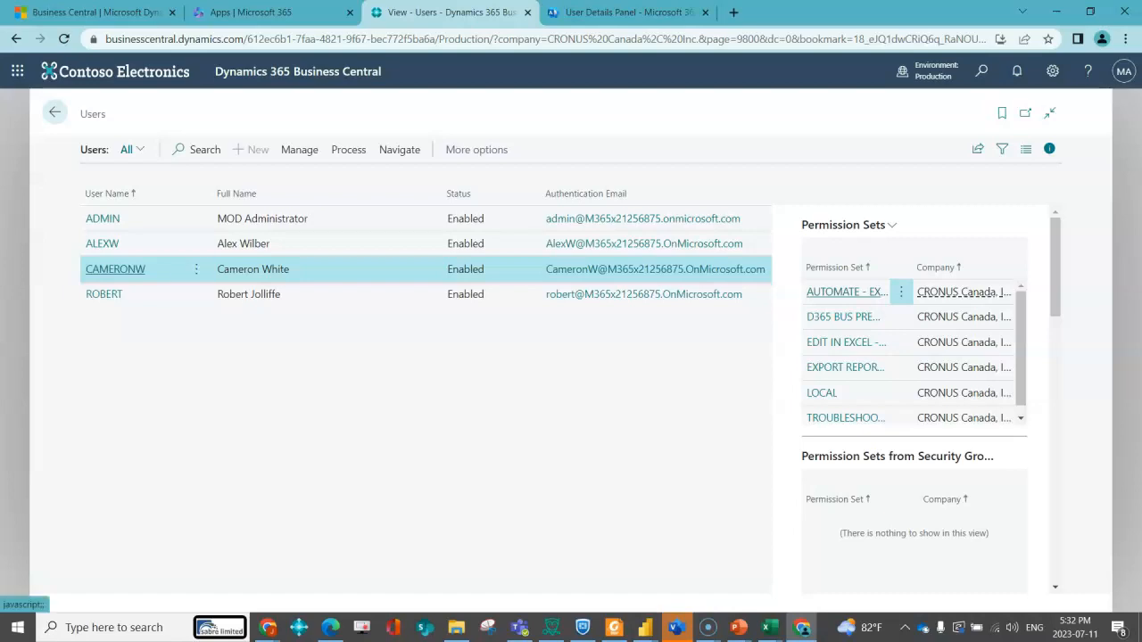
left_click(115, 269)
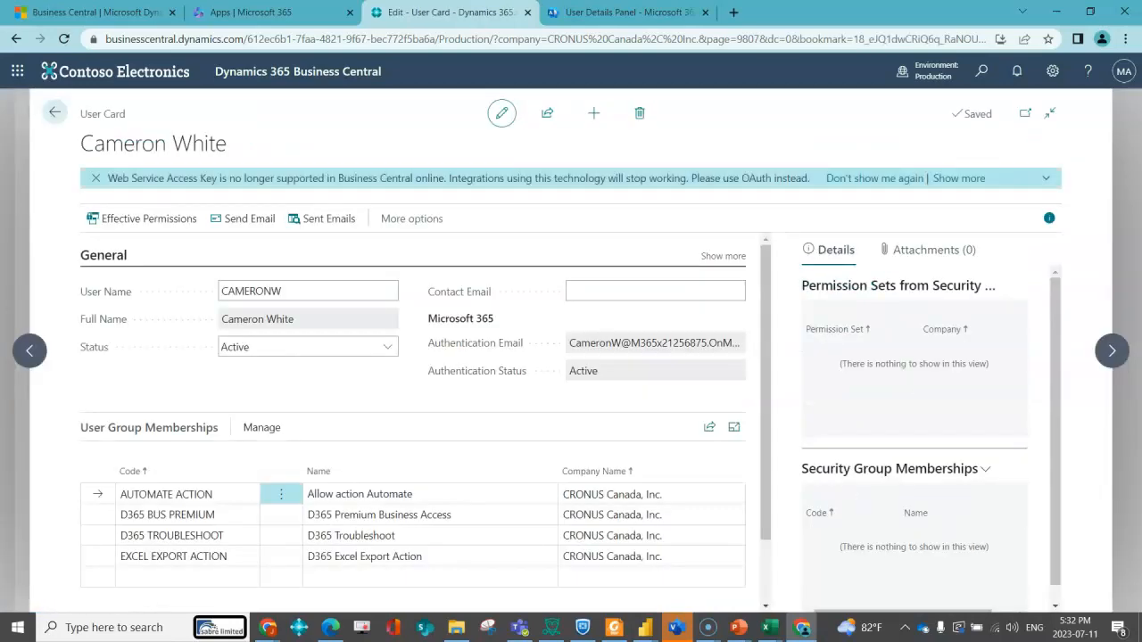
left_click_drag(569, 342, 735, 343)
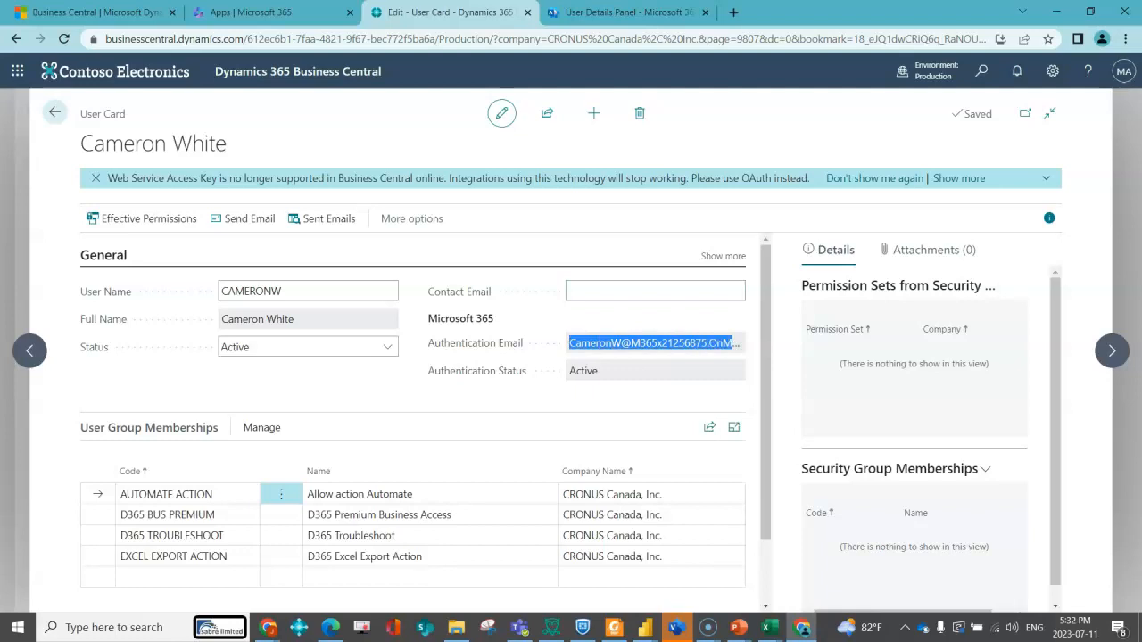
left_click(639, 291)
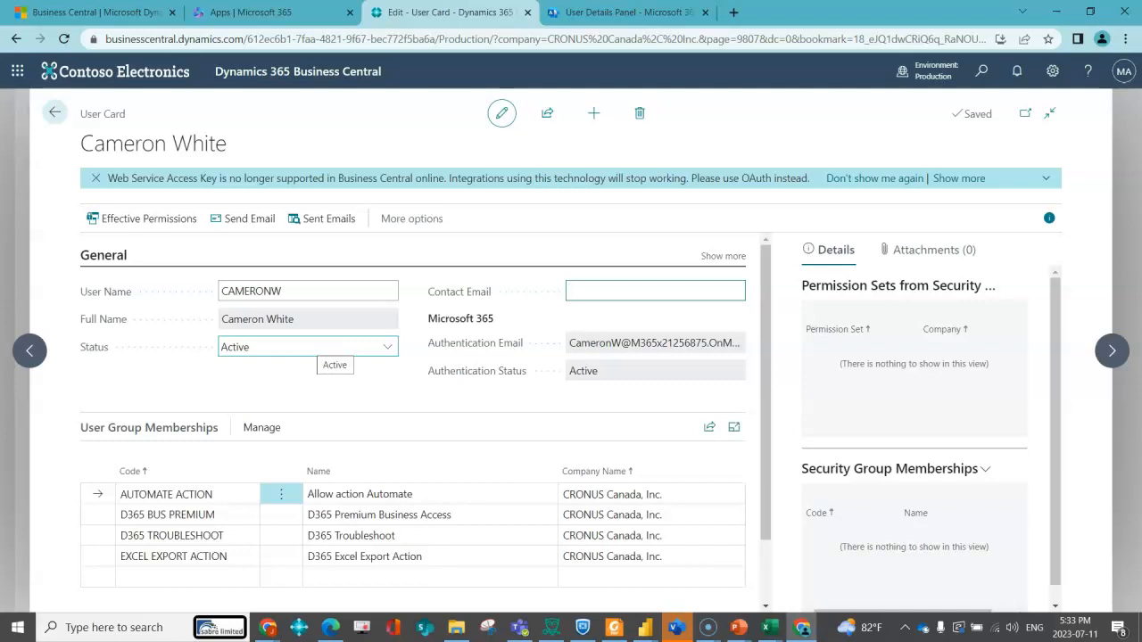
left_click(335, 347)
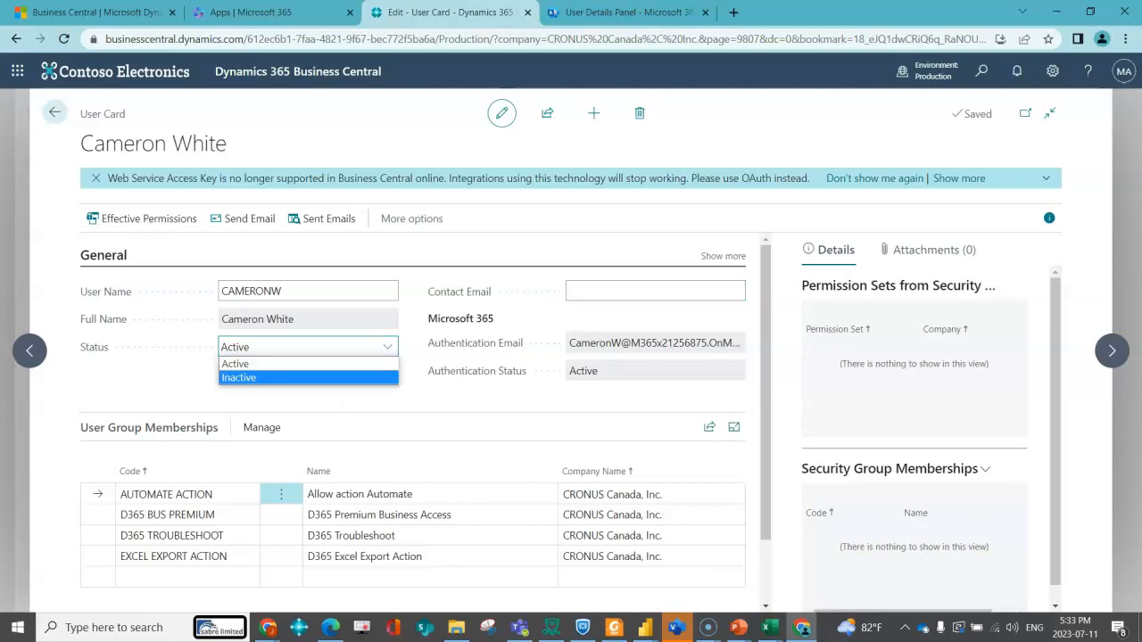
left_click(375, 399)
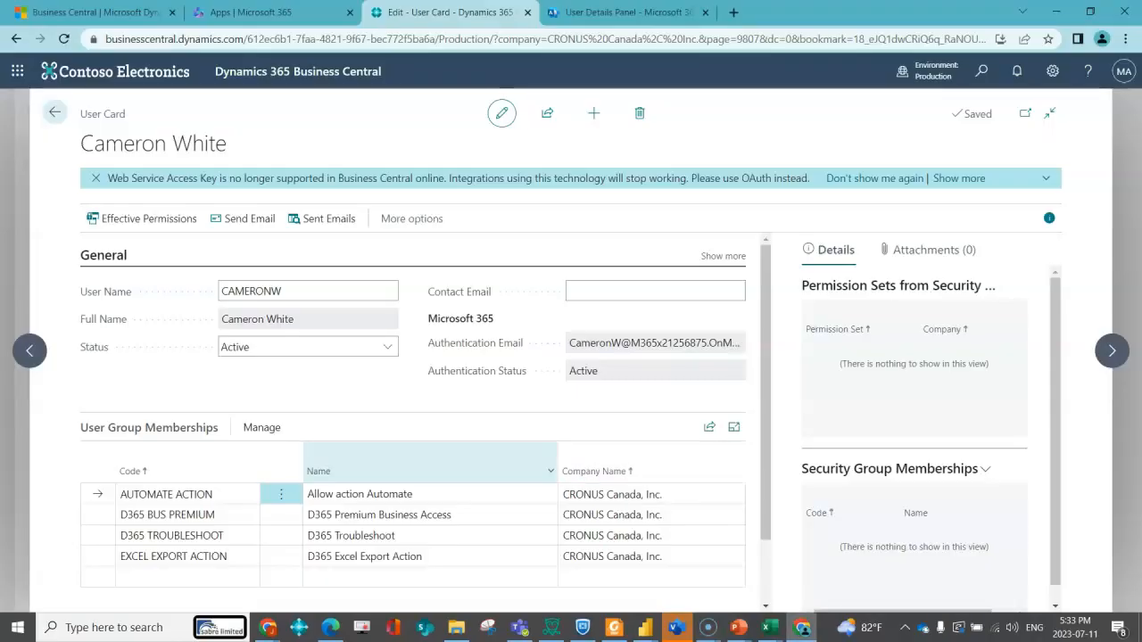
- Add the D365 ACC. PAYABLE permission set to the user's permission sets
scroll(425, 420, "down", 1)
left_click(144, 548)
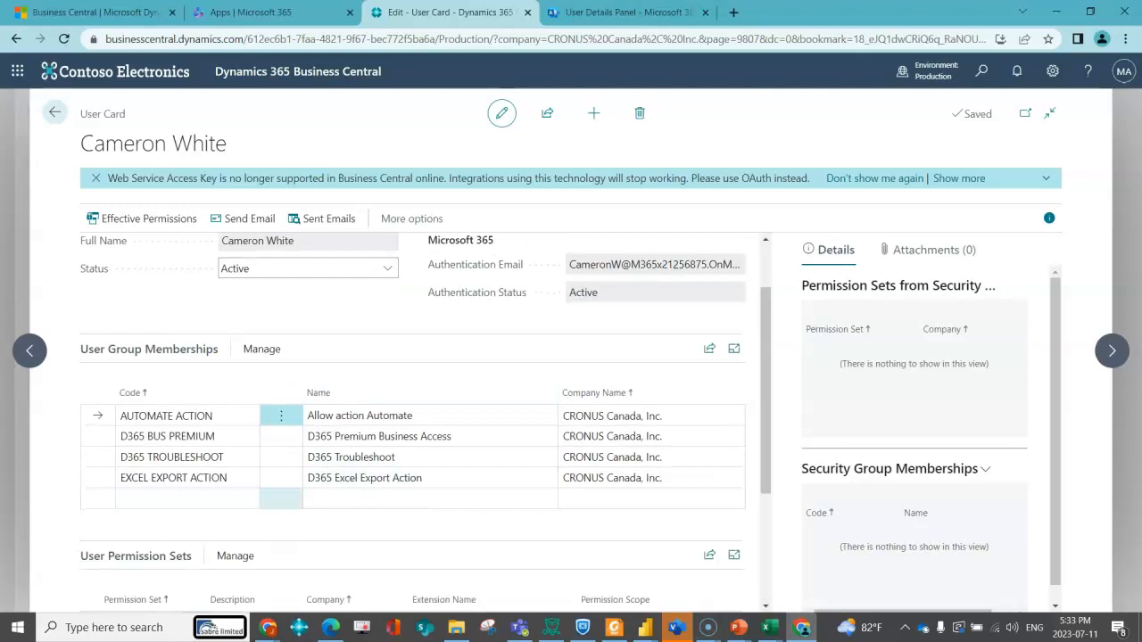
scroll(281, 500, "down", 2)
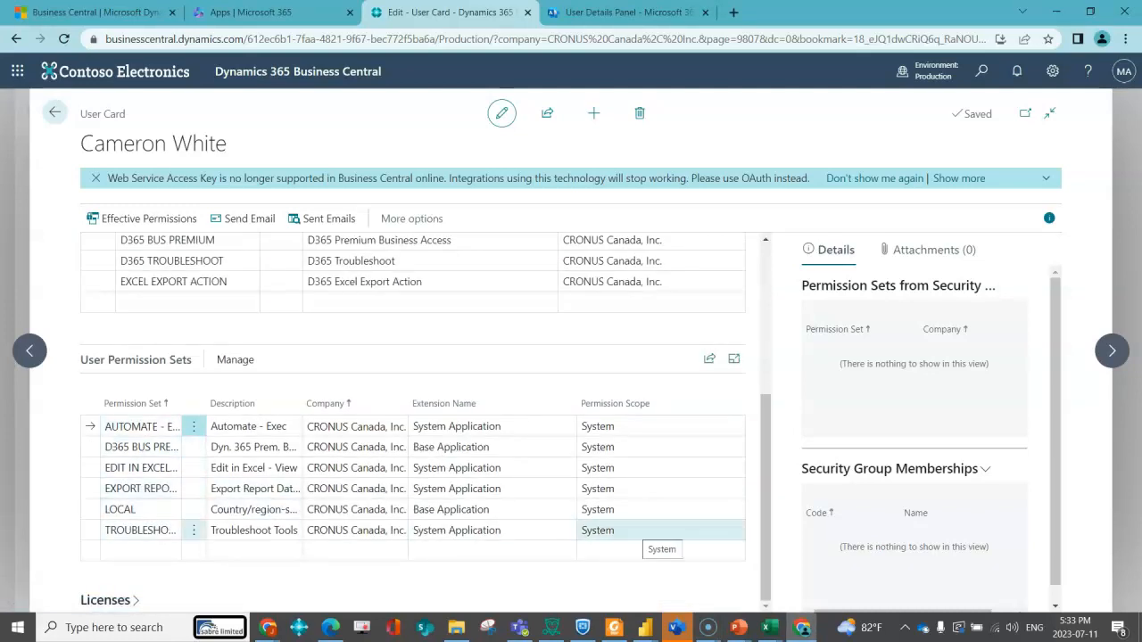
left_click(136, 551)
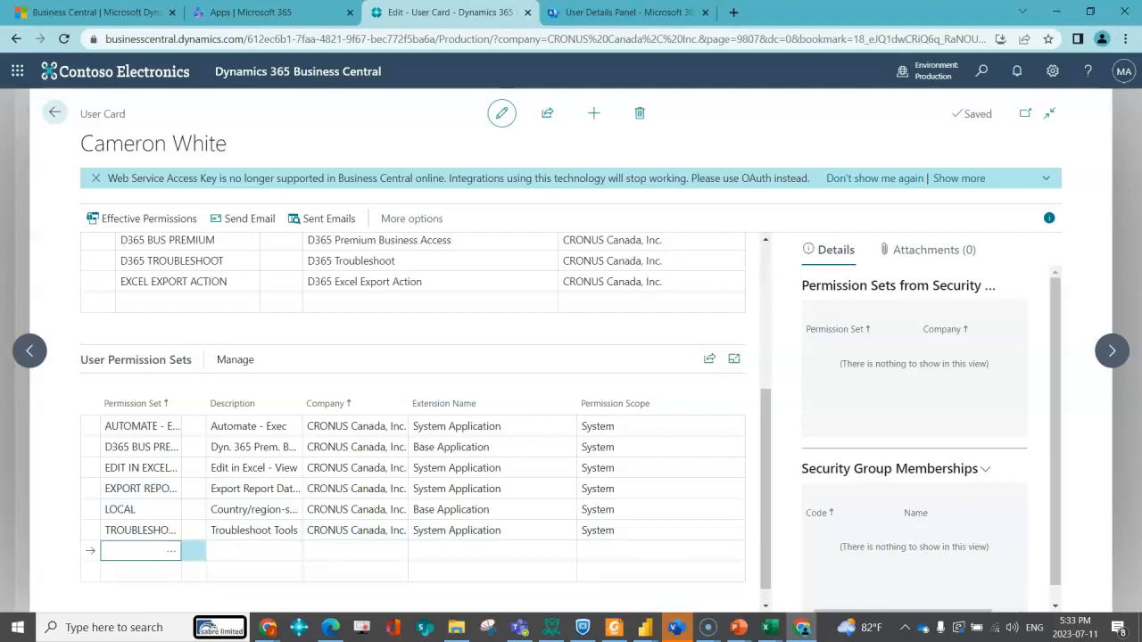
left_click(170, 551)
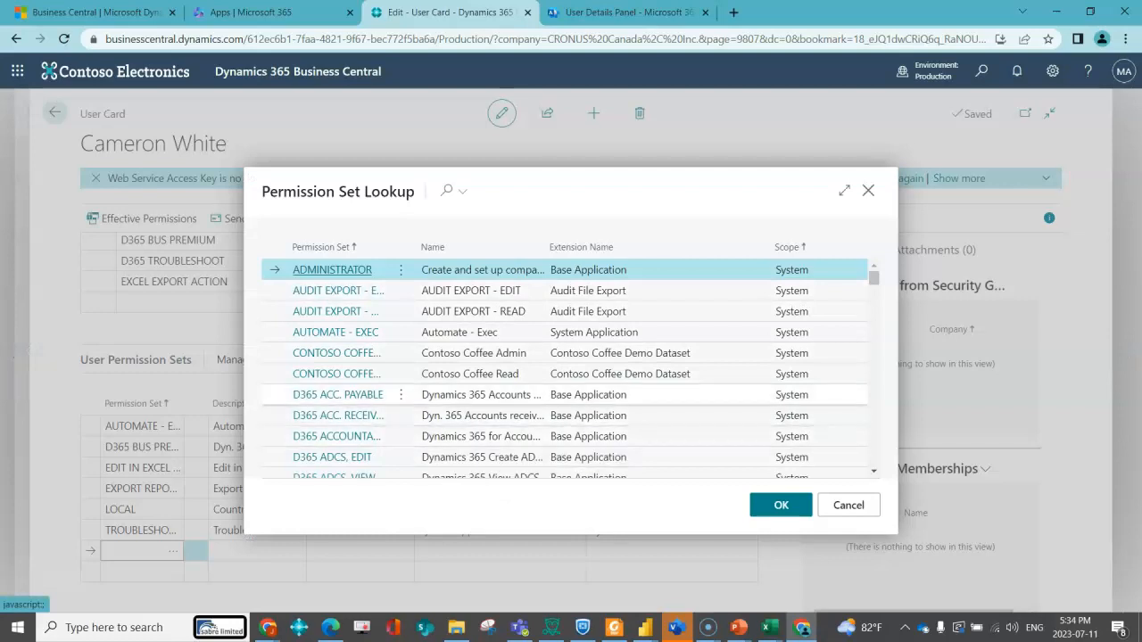
left_click(486, 394)
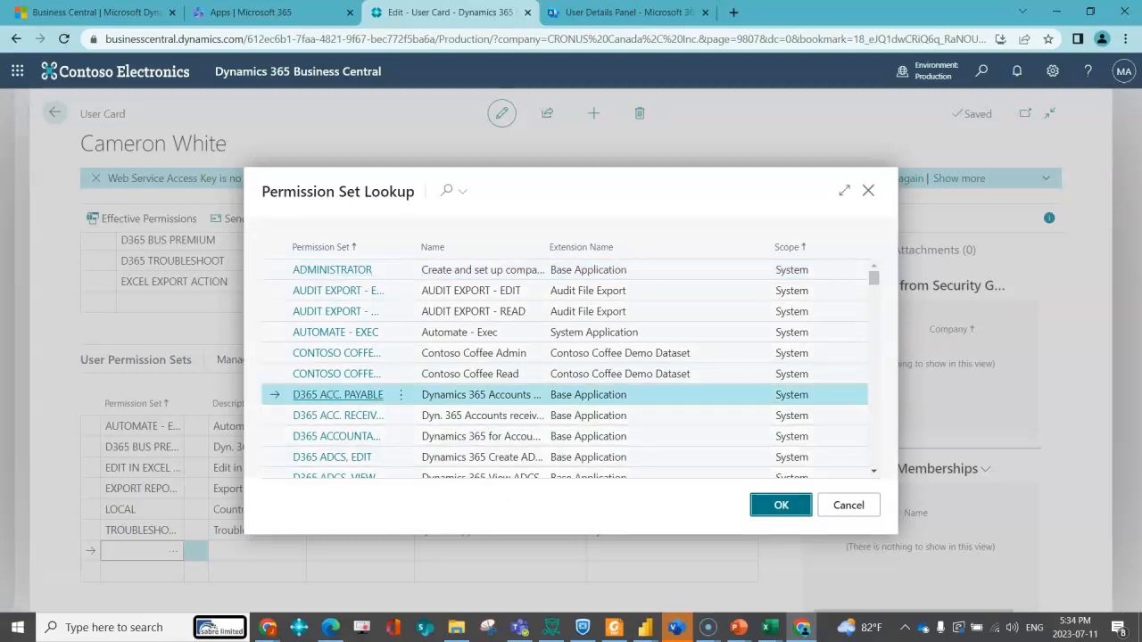
left_click(780, 505)
- Add the D365 ACC. RECEIVABLE permission set to the same user and return to the home page
left_click(152, 572)
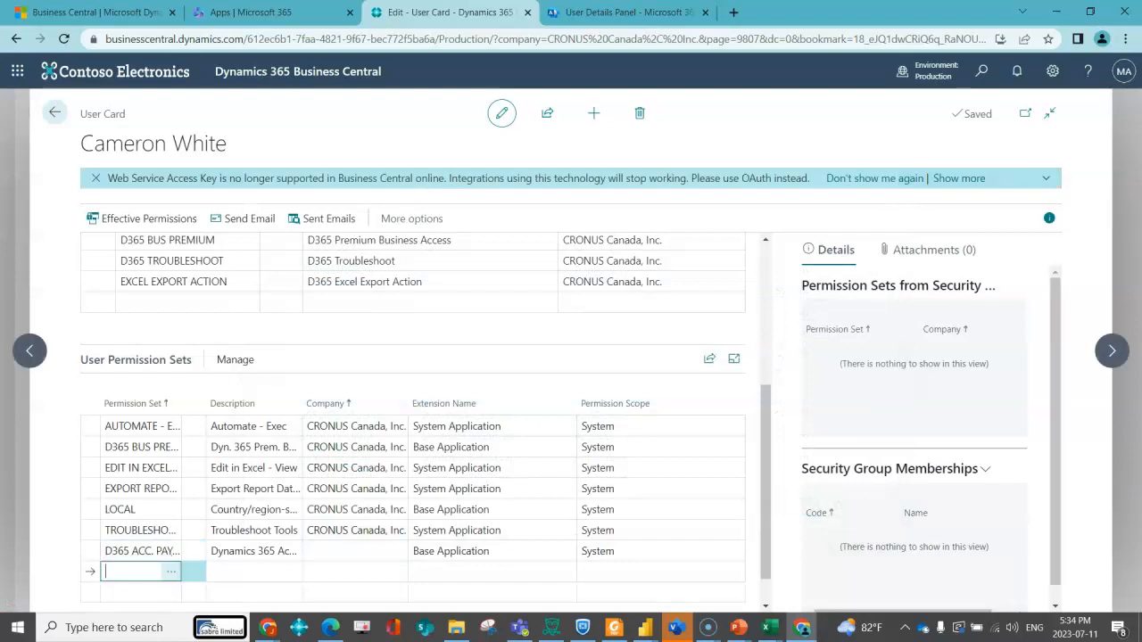
left_click(171, 572)
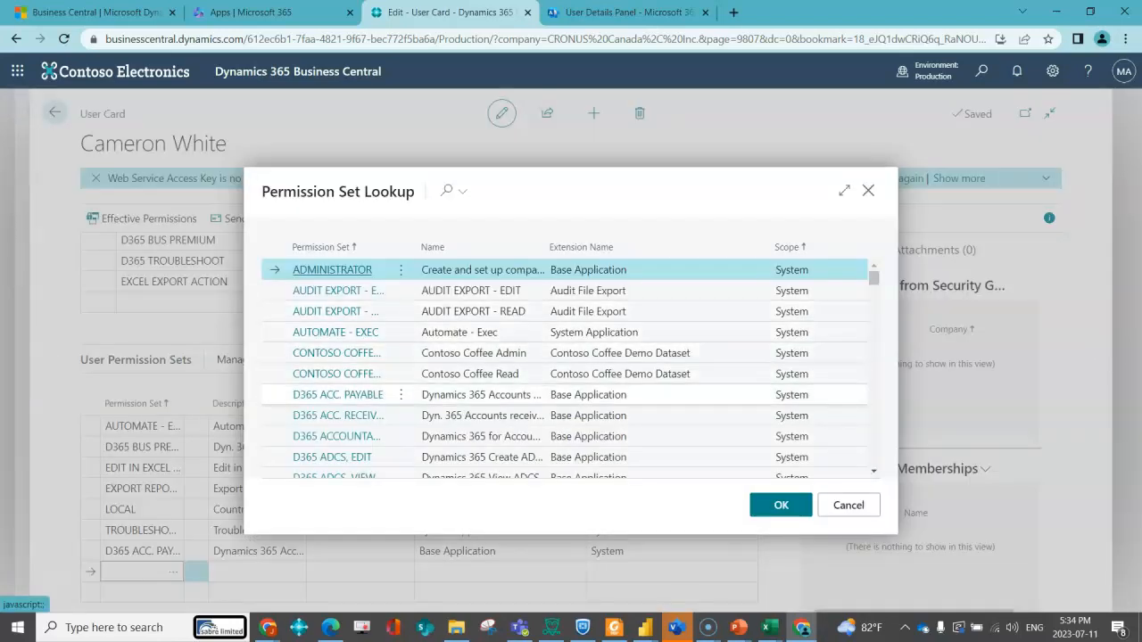
left_click(499, 416)
left_click(781, 505)
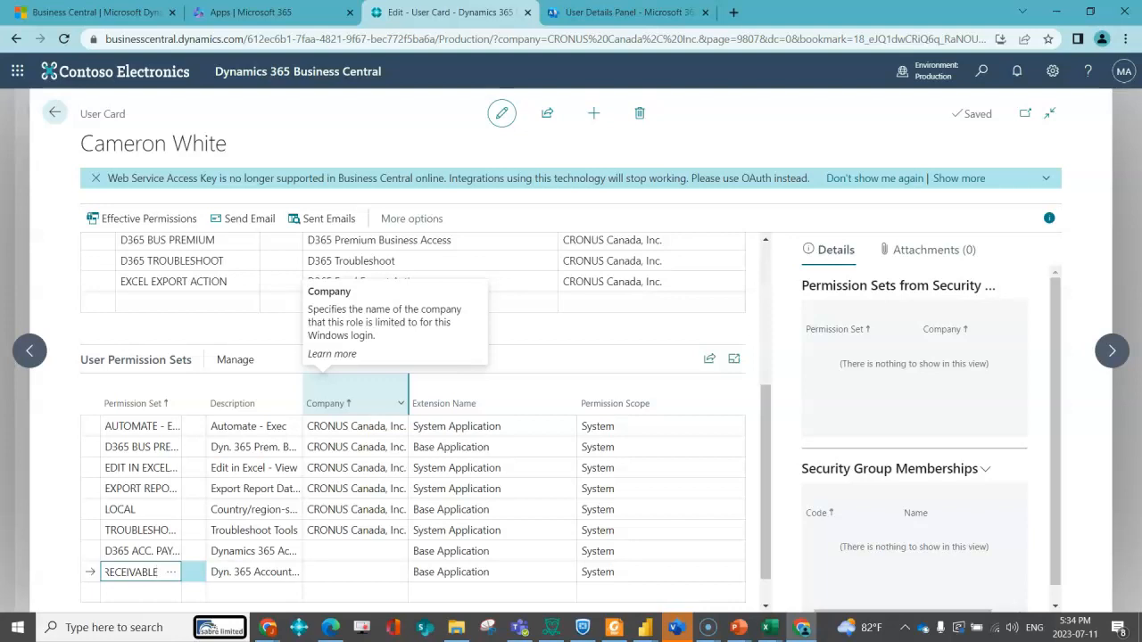
left_click(55, 112)
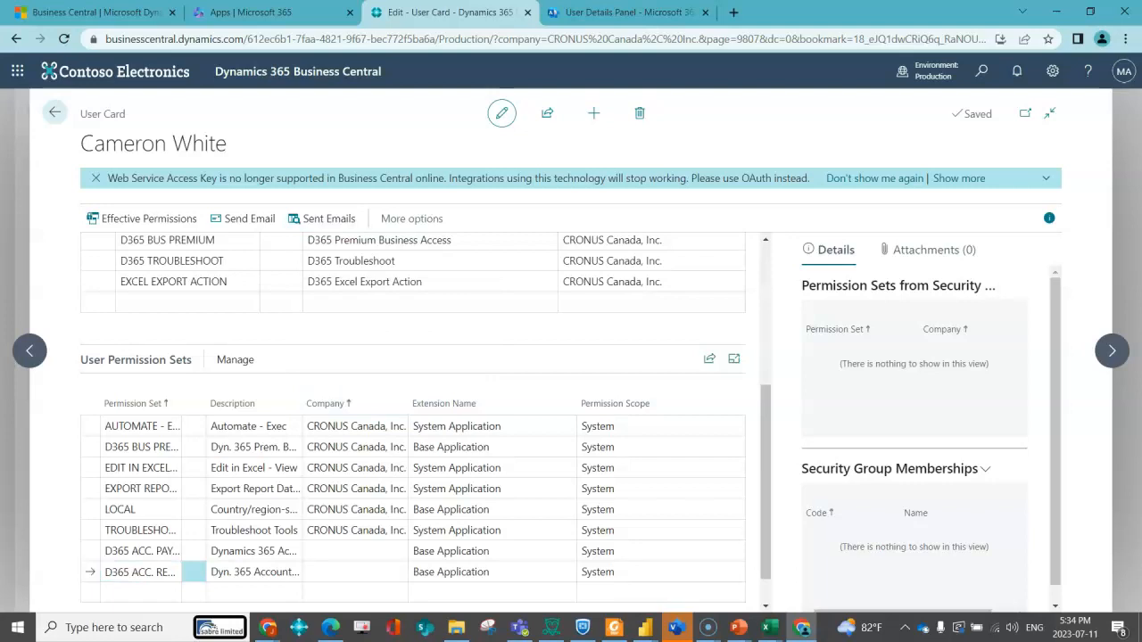
left_click(55, 112)
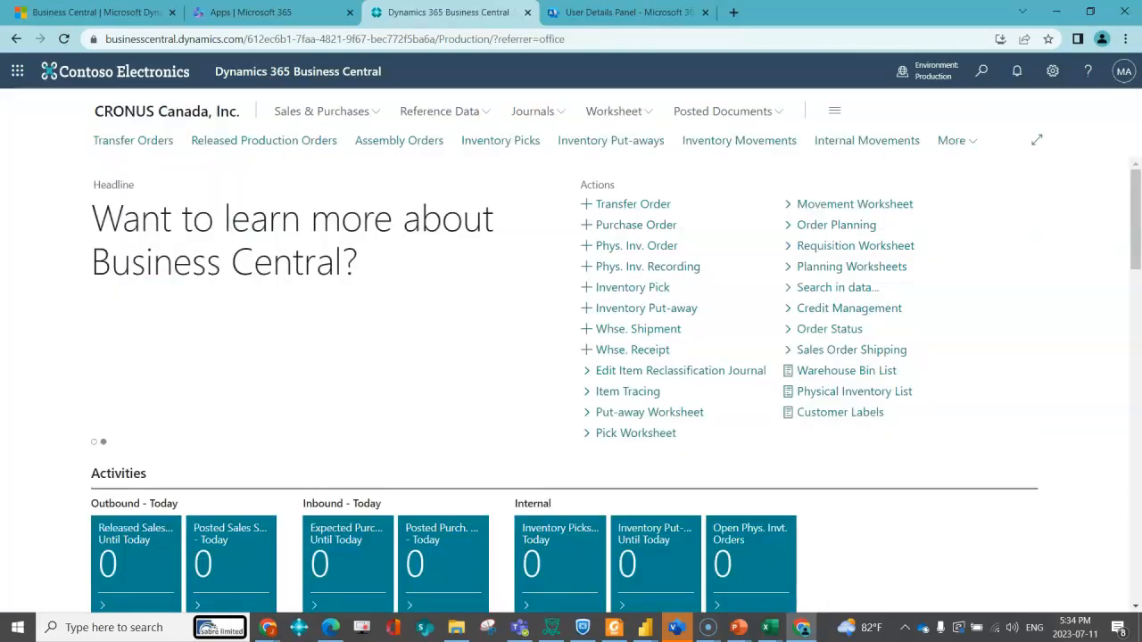